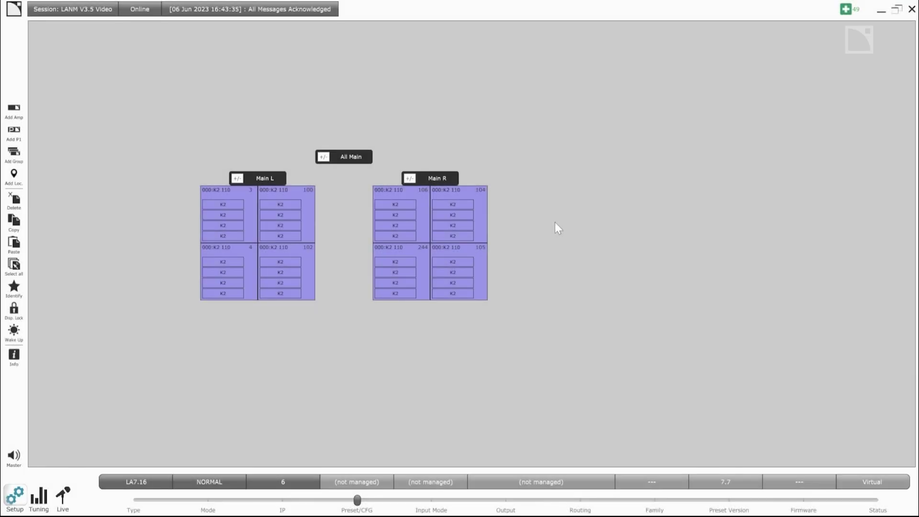
Select all eight controllers and reset their preset layout to sixteen empty slots
left_click_drag(556, 229, 172, 271)
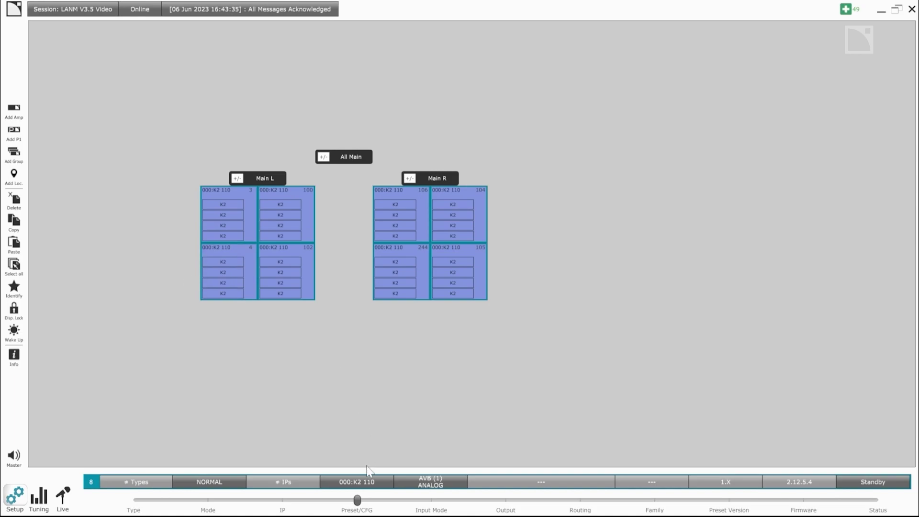
left_click(369, 484)
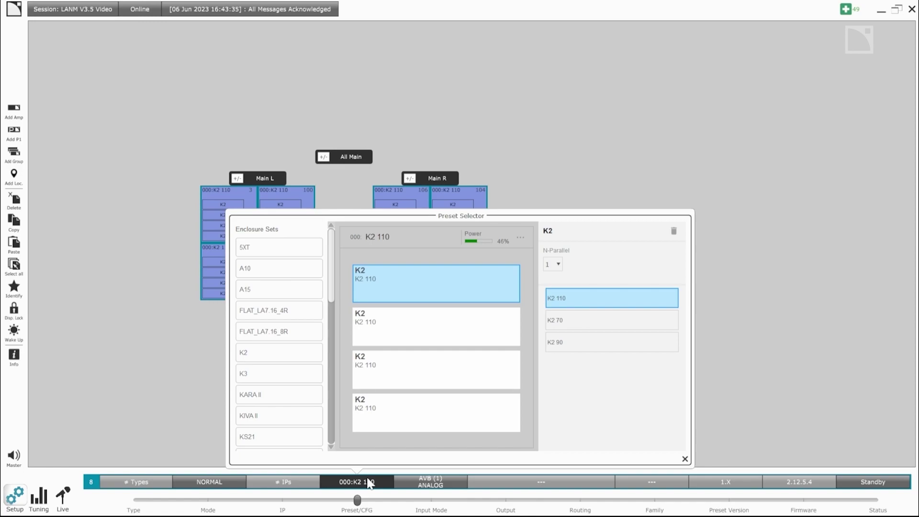
left_click(520, 239)
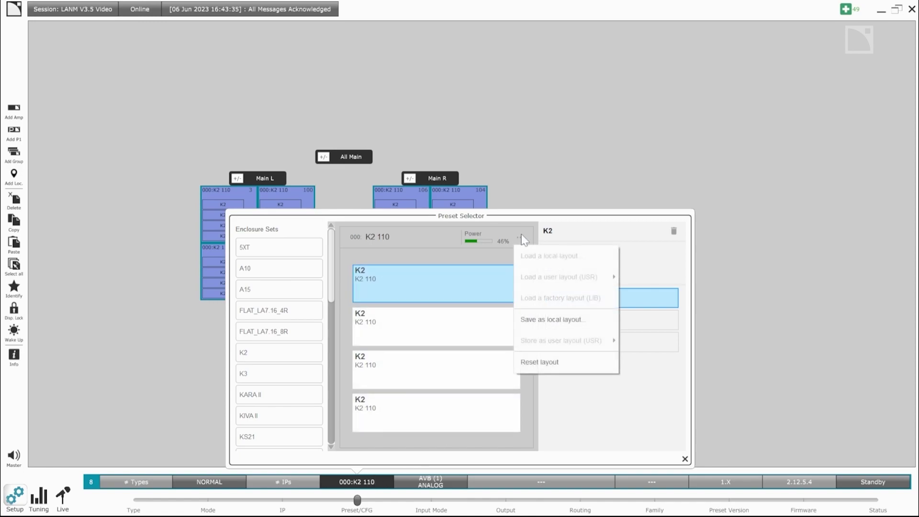
left_click(542, 363)
left_click(436, 346)
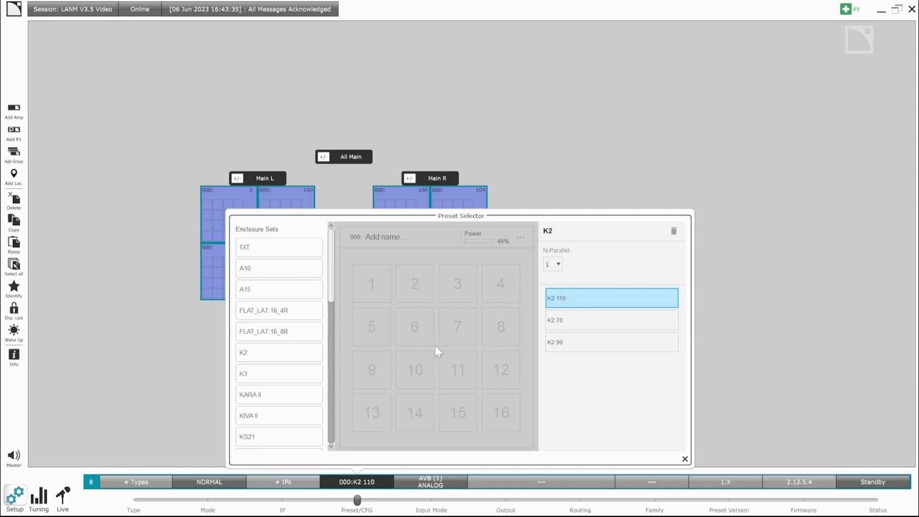
Place two 5XT enclosures in slots 1–2 and three A10s in slots 5–7
left_click_drag(288, 248, 371, 284)
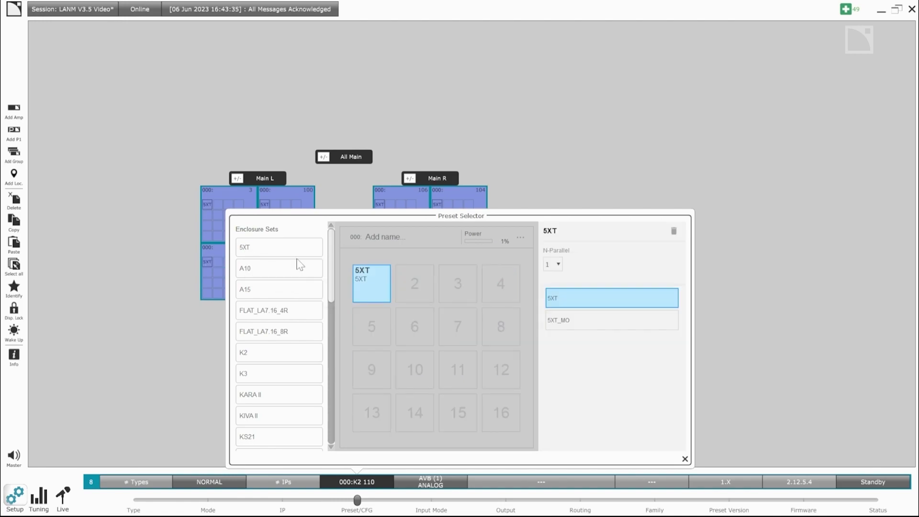
mouse_move(294, 251)
left_mouse_down()
mouse_move(415, 284)
mouse_move(460, 282)
left_mouse_up()
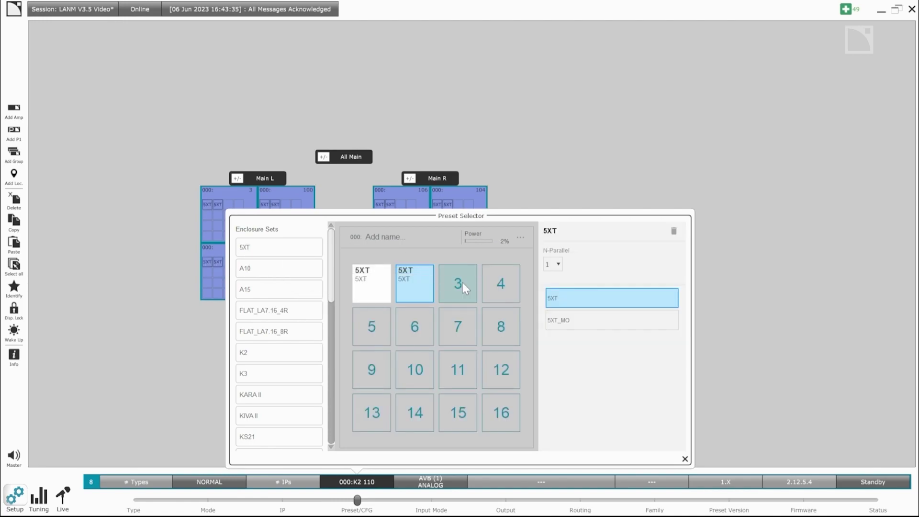
left_click_drag(302, 273, 371, 327)
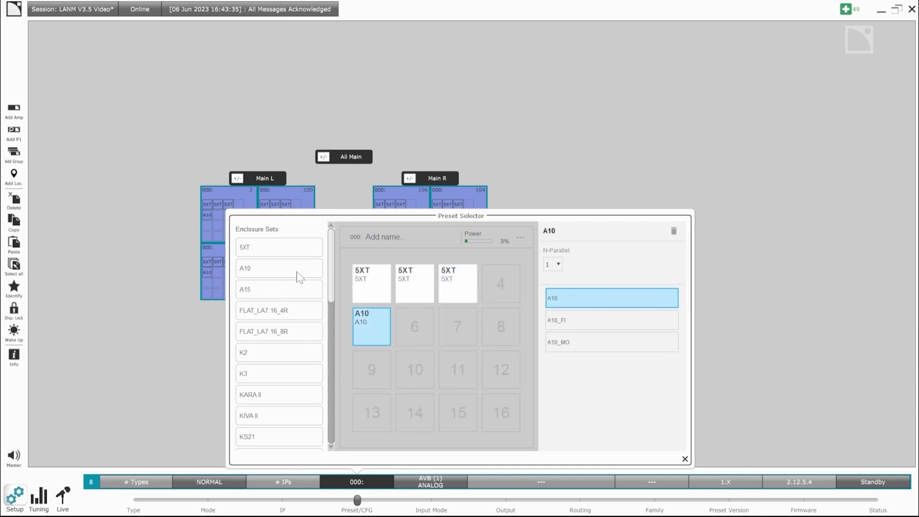
left_click_drag(297, 273, 414, 328)
left_click_drag(280, 267, 450, 323)
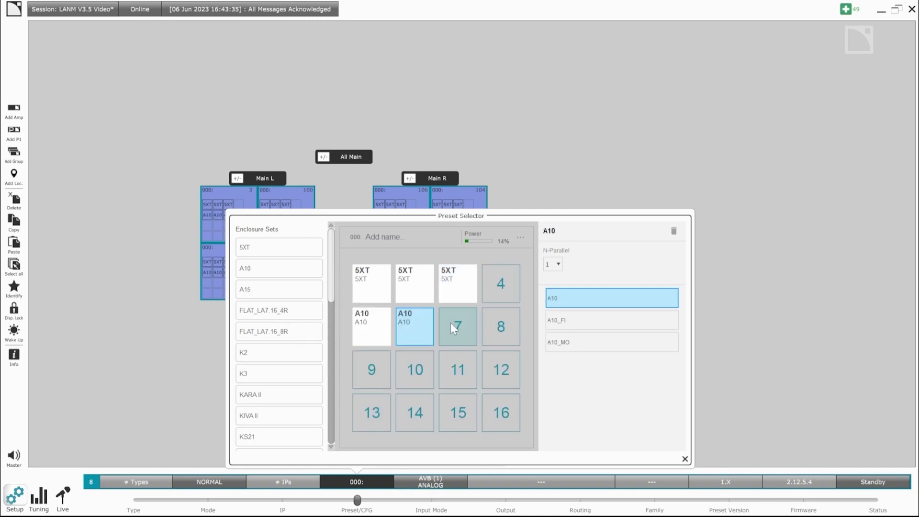
scroll(331, 341, "down", 3)
scroll(332, 346, "down", 3)
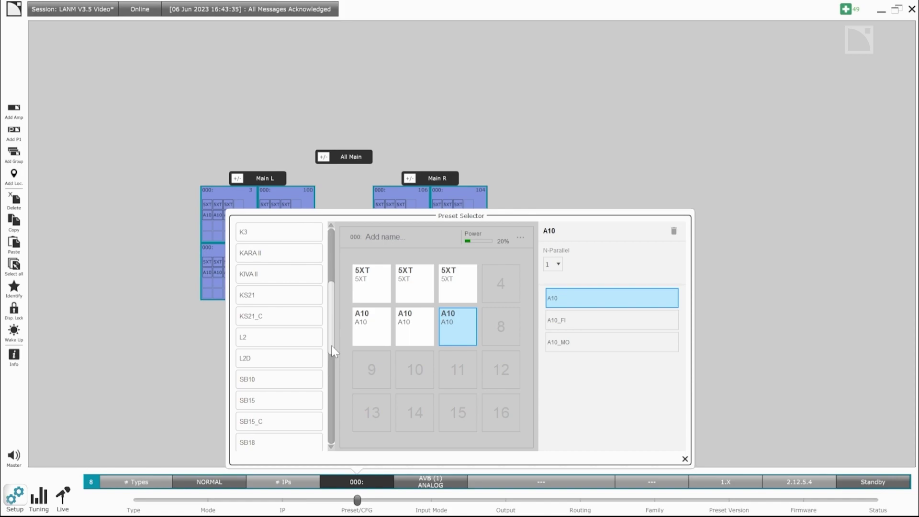
left_click_drag(316, 337, 393, 410)
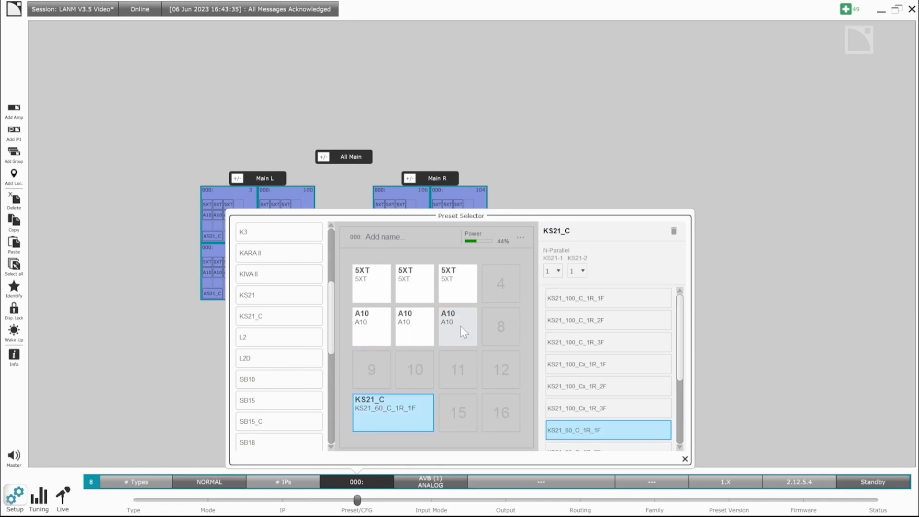
Add a KS21_C with preset KS21_100_C_1R_3F; move A10 to slot 9, 5XT to slot 11
left_click_drag(460, 327, 376, 362)
left_click_drag(460, 282, 459, 368)
left_click_drag(414, 333, 494, 280)
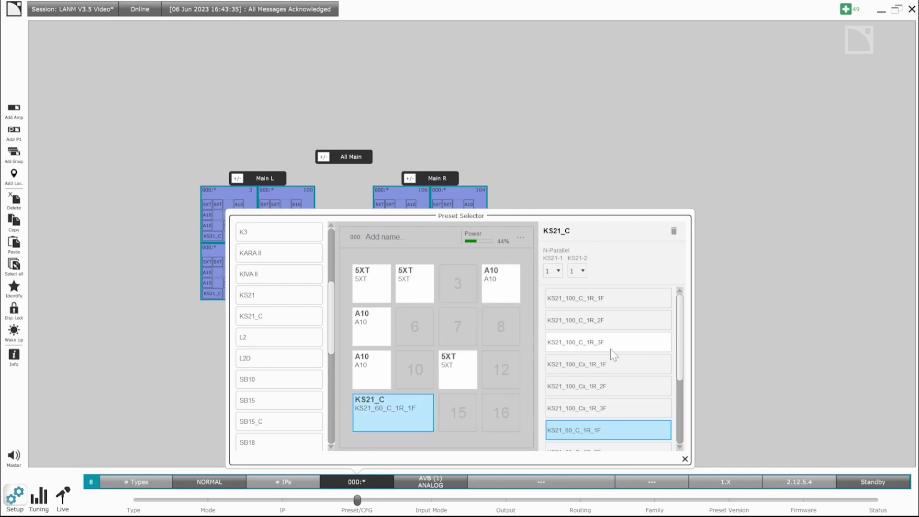
left_click(625, 343)
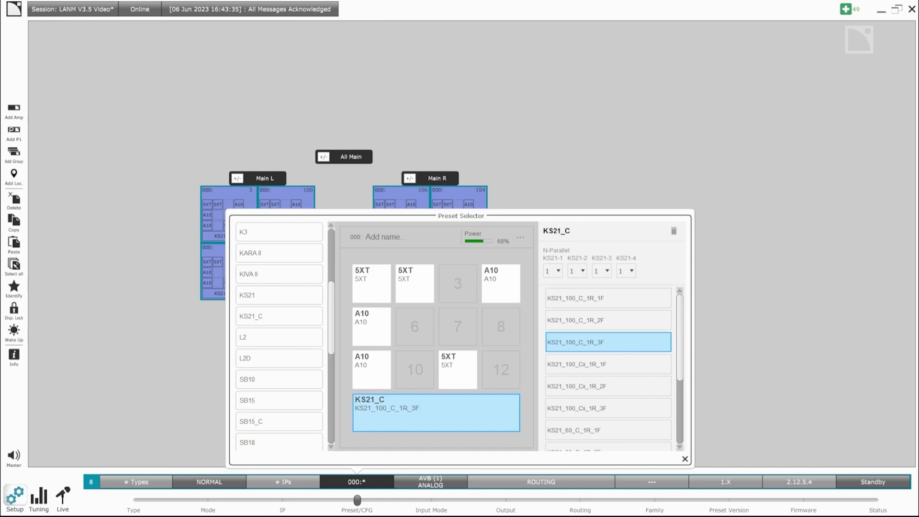
Load the K3 70 factory layout onto the controllers
left_click(520, 241)
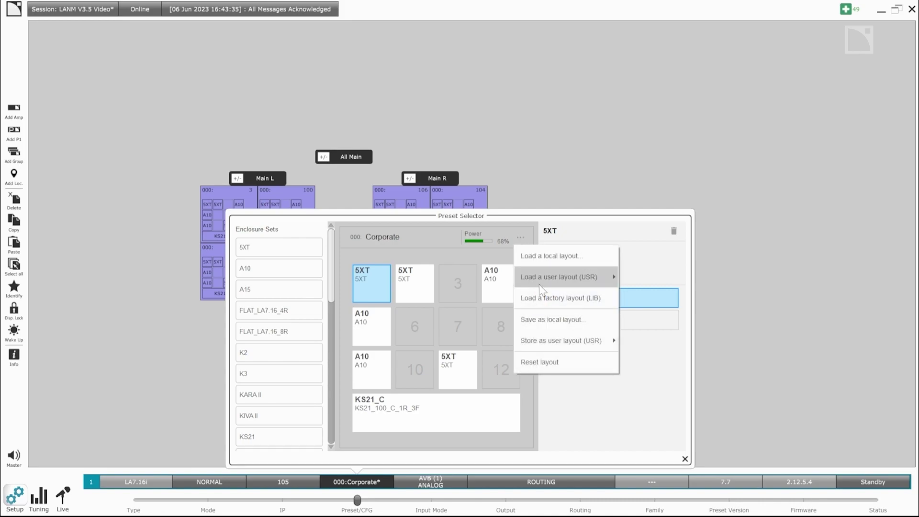
left_click(542, 301)
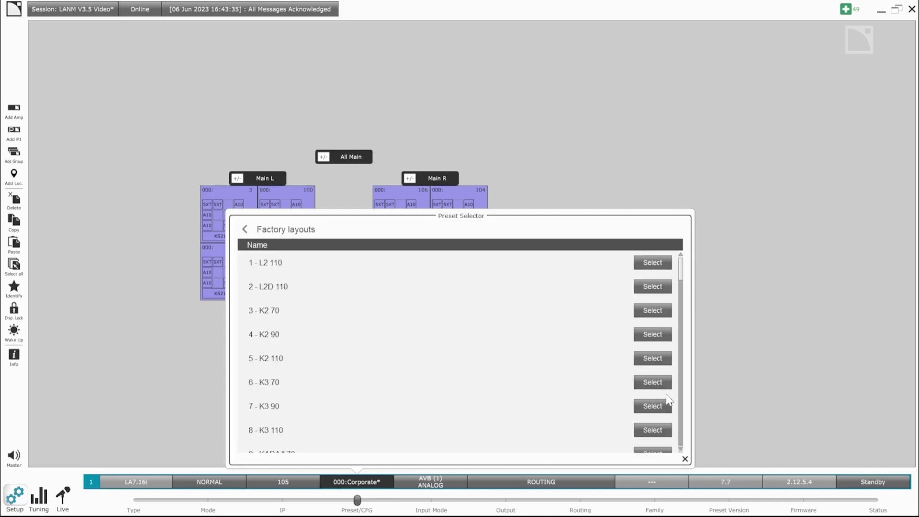
left_click(655, 382)
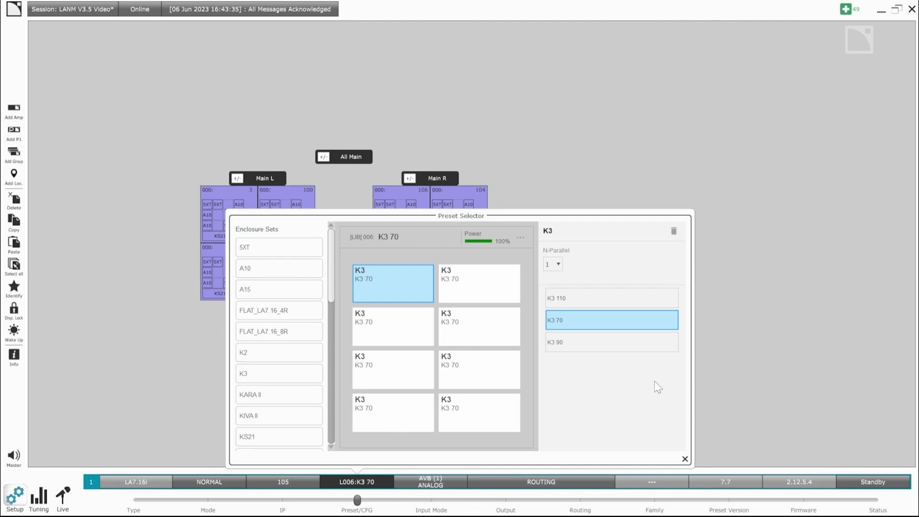
Save the current layout as a named local layout file
left_click(520, 239)
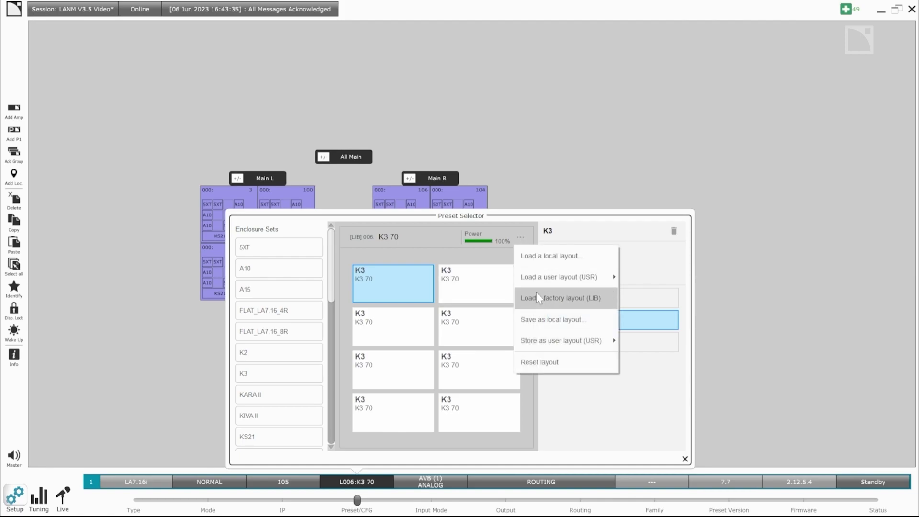
left_click(541, 327)
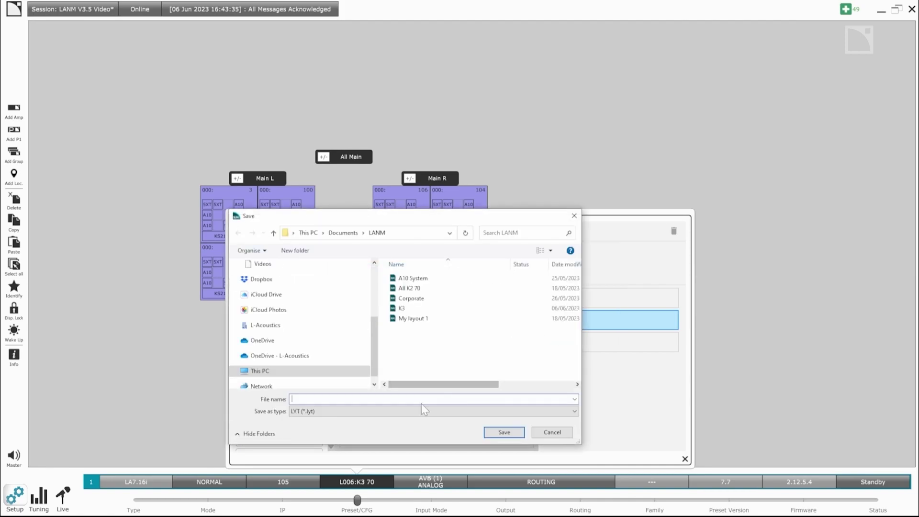
type("K3")
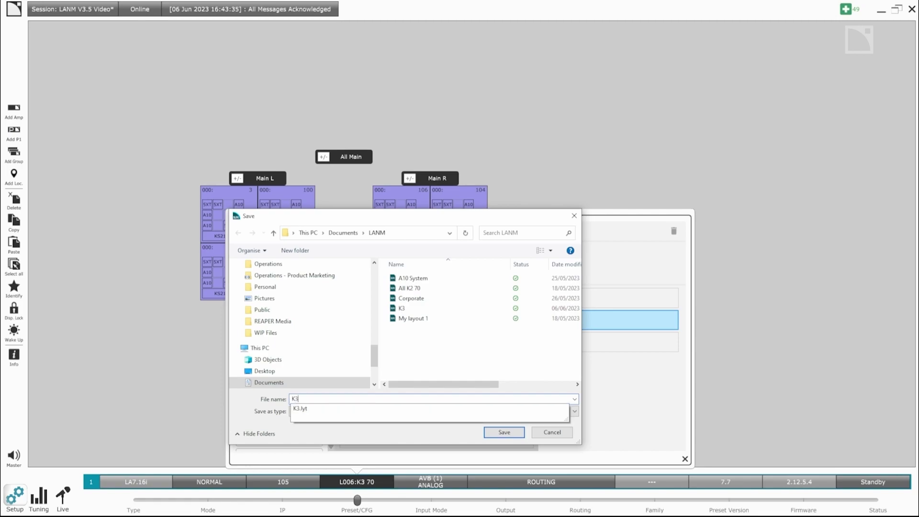
type(" 70")
key("Return")
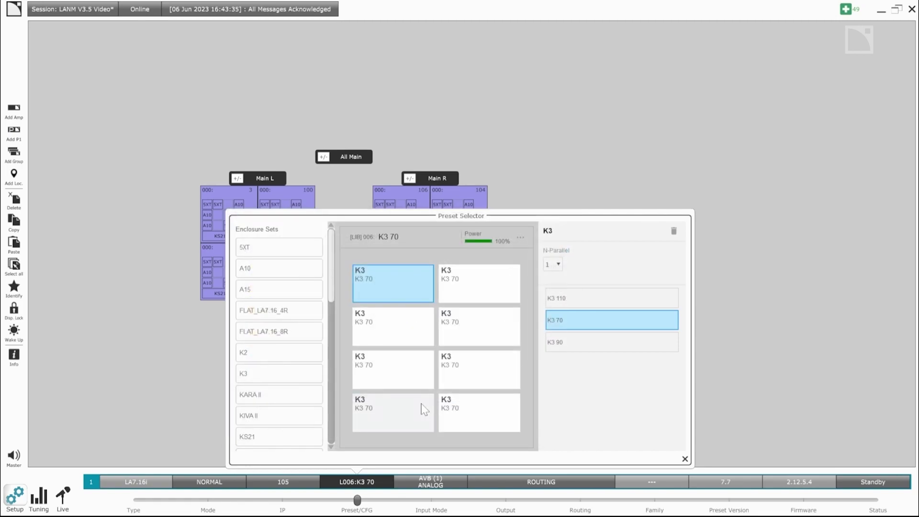
Load the Corporate .lvt local layout file into the Preset Selector
left_click(522, 239)
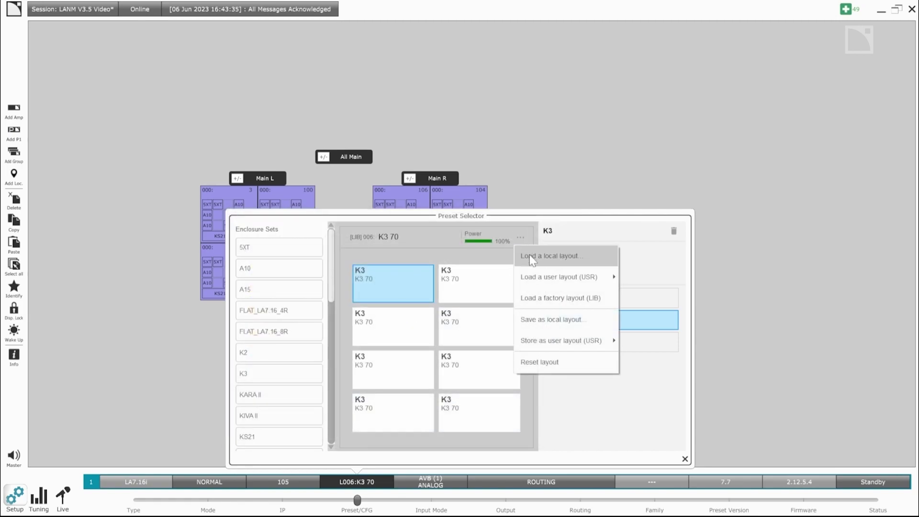
left_click(549, 256)
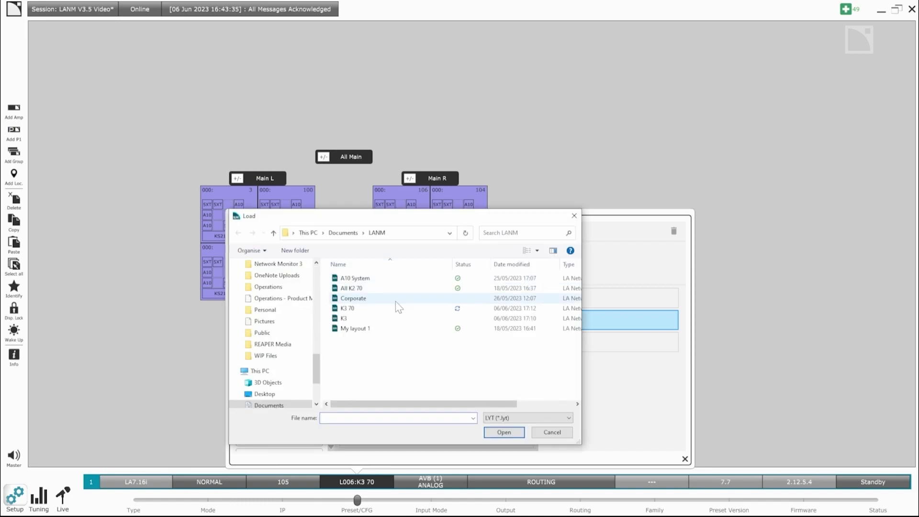
left_click(402, 305)
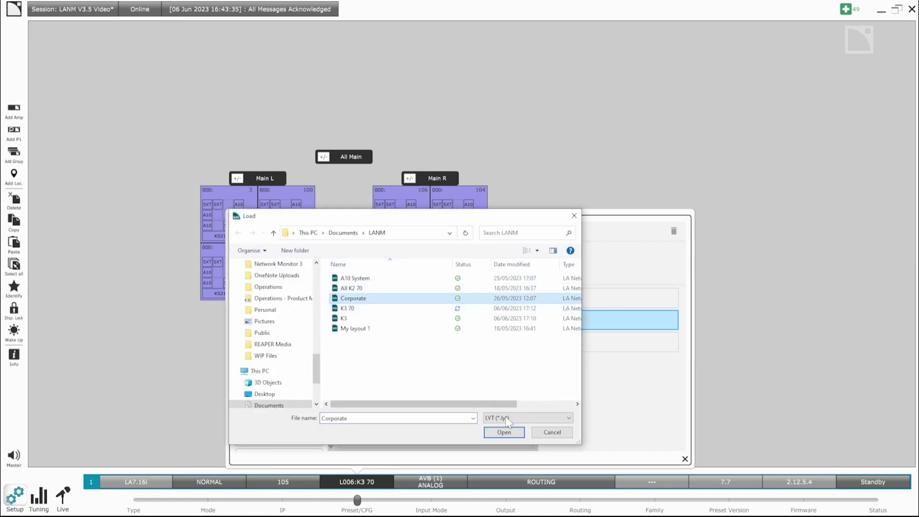
left_click(512, 432)
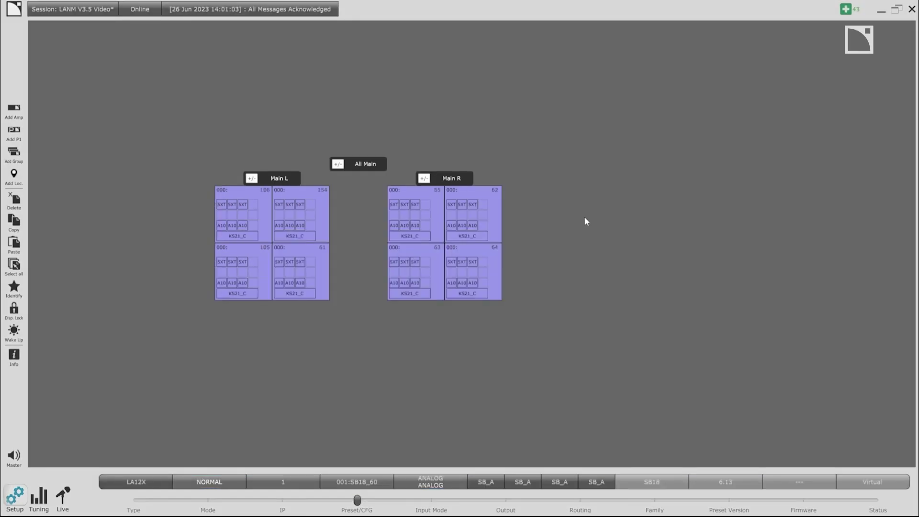
Add the P1 WALL AVB Out Audio 1 stream as an input source for all eight controllers
left_click_drag(585, 219, 196, 275)
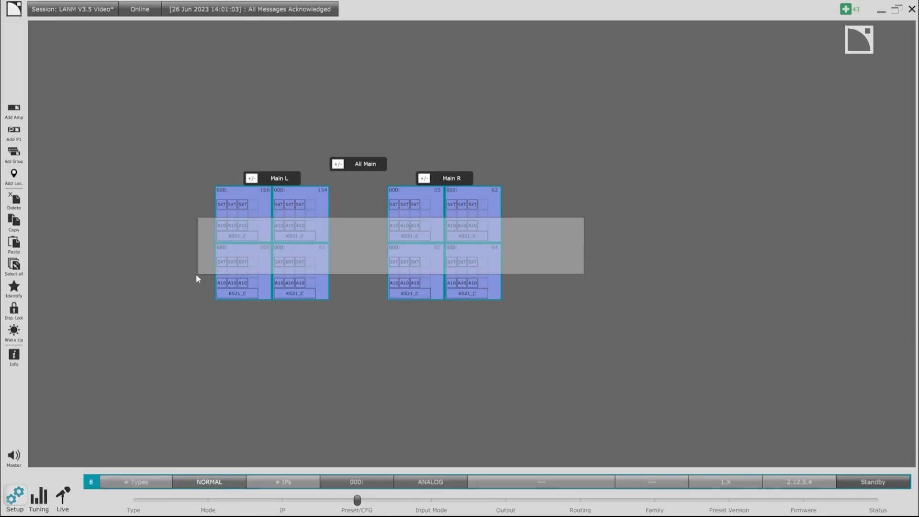
left_click(436, 482)
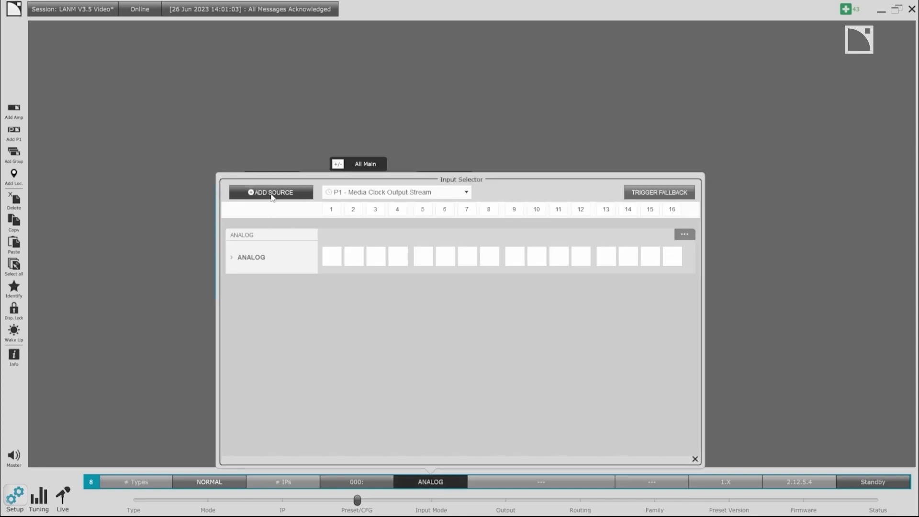
left_click(271, 194)
left_click(461, 357)
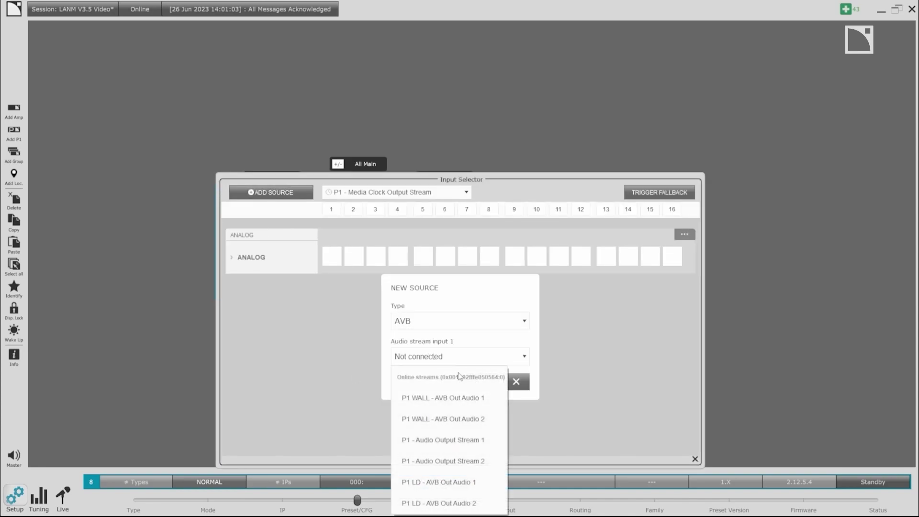
left_click(460, 397)
left_click(478, 386)
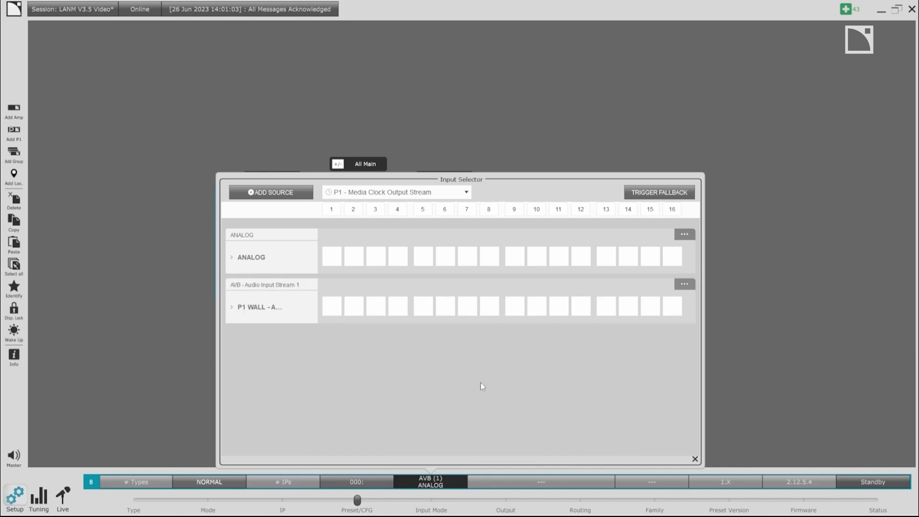
Route P1 WALL channels 1–2 to inputs 1–2 and mark analog inputs 1–2 as fallback
left_click(233, 307)
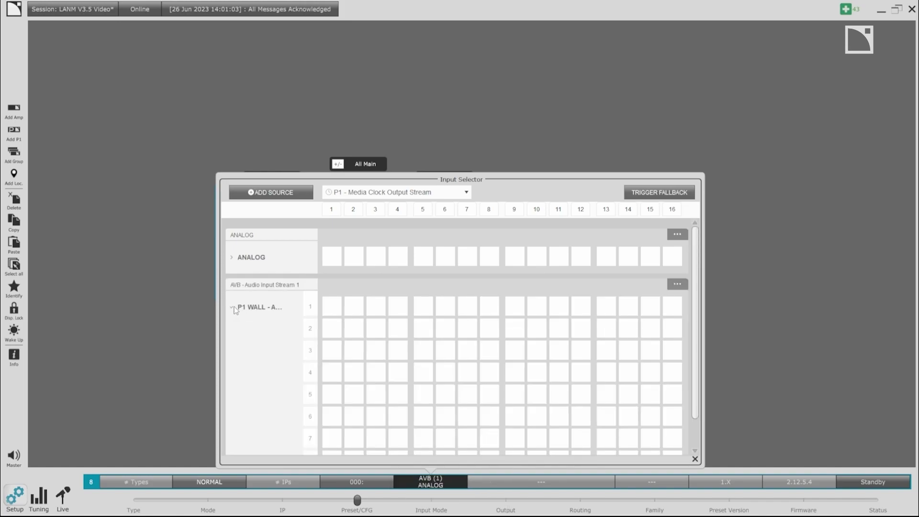
left_click(333, 306)
left_click(355, 330)
left_click(233, 258)
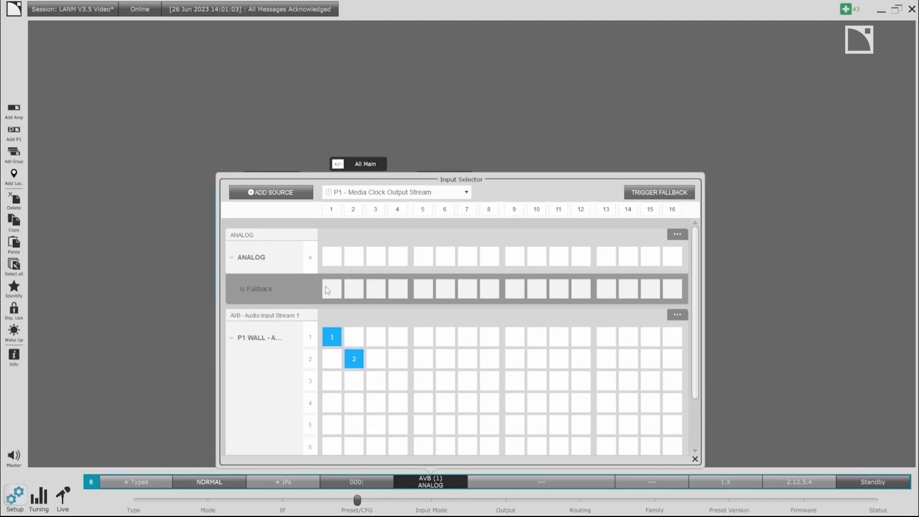
left_click(329, 291)
left_click(361, 290)
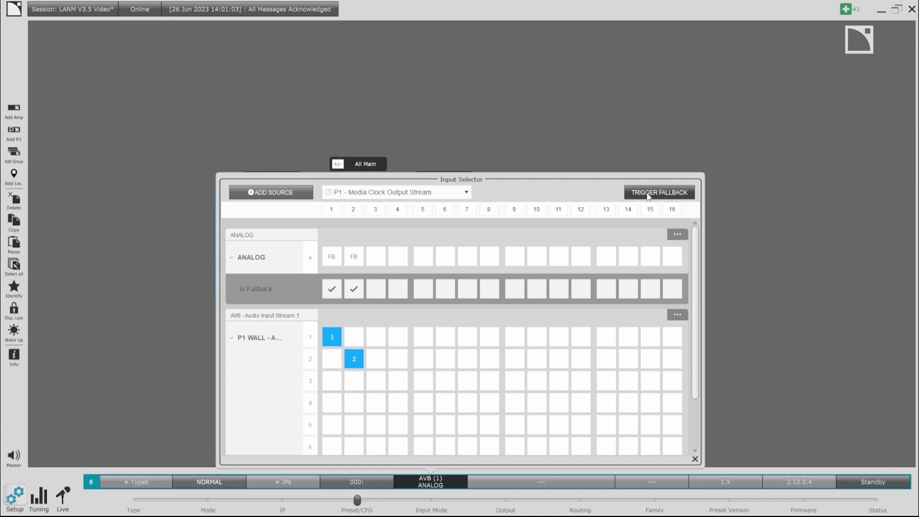
Trigger fallback to the analog inputs and close the Input Selector panel
left_click(648, 196)
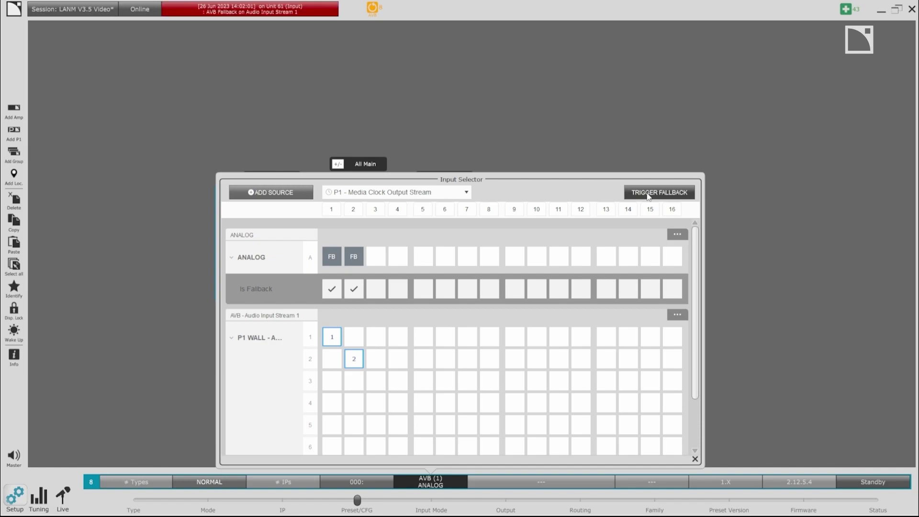
left_click(451, 117)
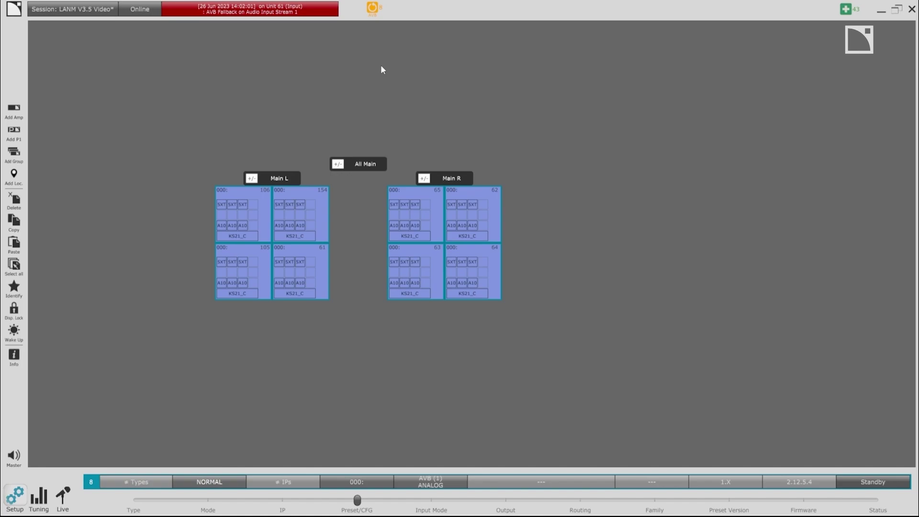
Dismiss the fallback alert and place an L2 array into the controllers' layout
left_click(372, 9)
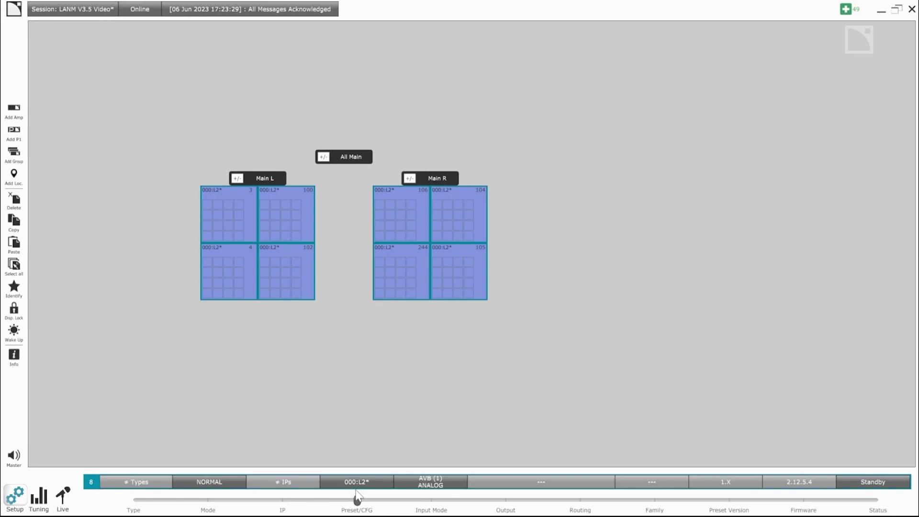
left_click(358, 486)
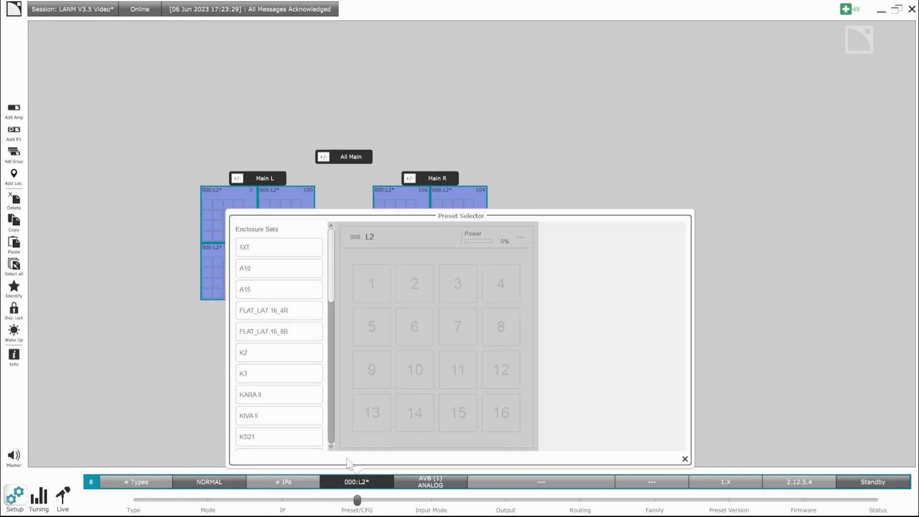
left_click_drag(331, 293, 325, 359)
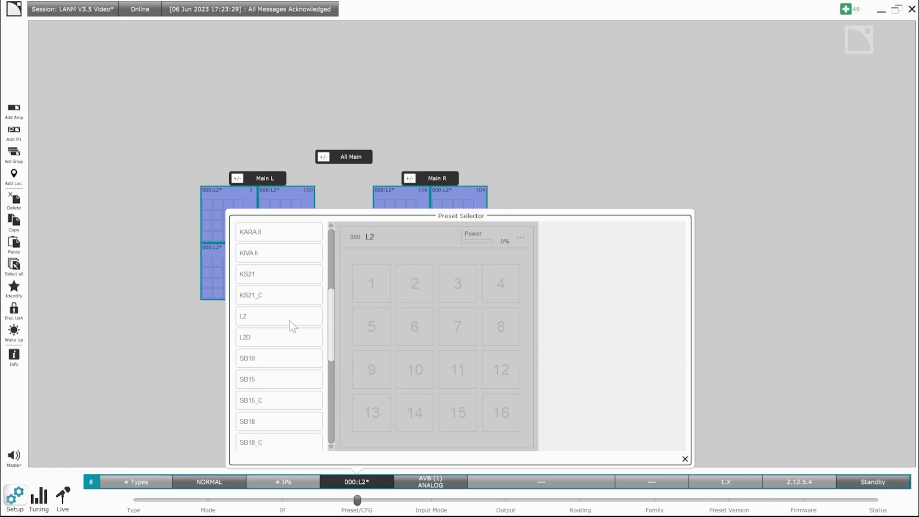
left_click_drag(290, 321, 434, 331)
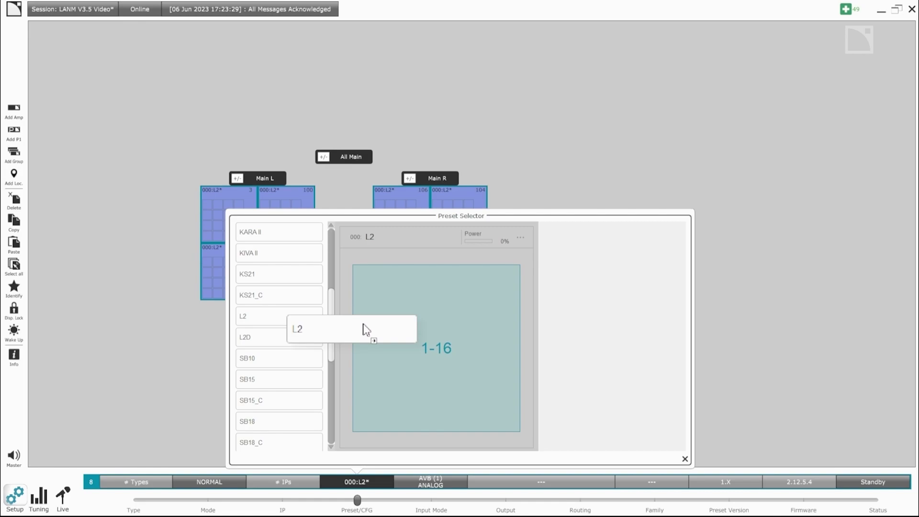
left_click(433, 331)
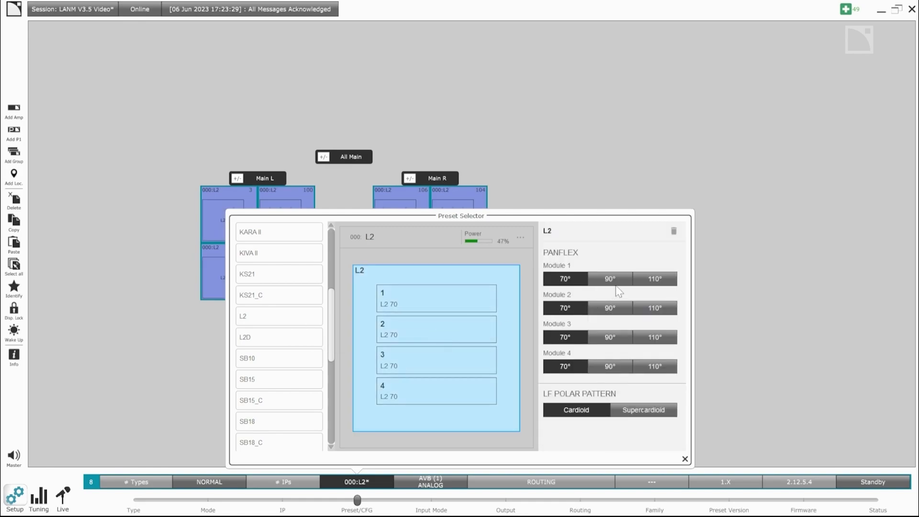
Set L2 modules 1–4 to 110° and keep the low frequencies cardioid
left_click(652, 281)
left_click(661, 309)
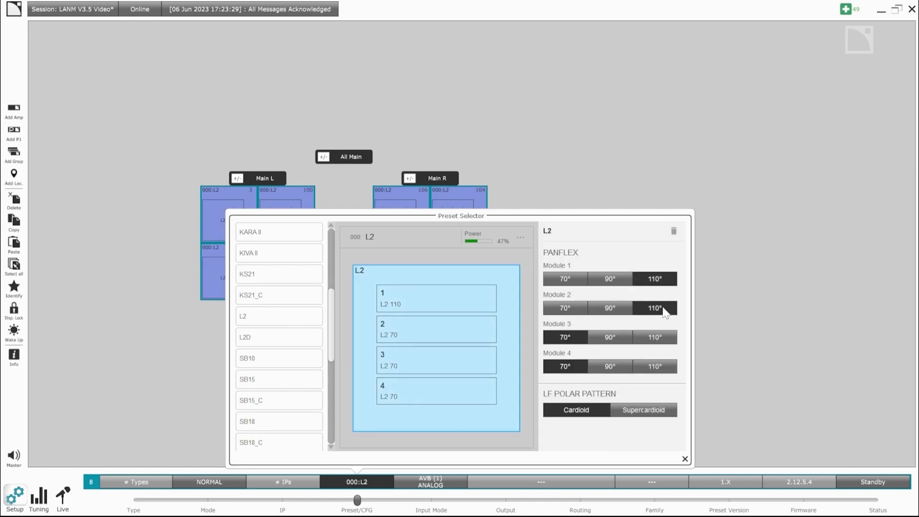
left_click(662, 338)
left_click(656, 366)
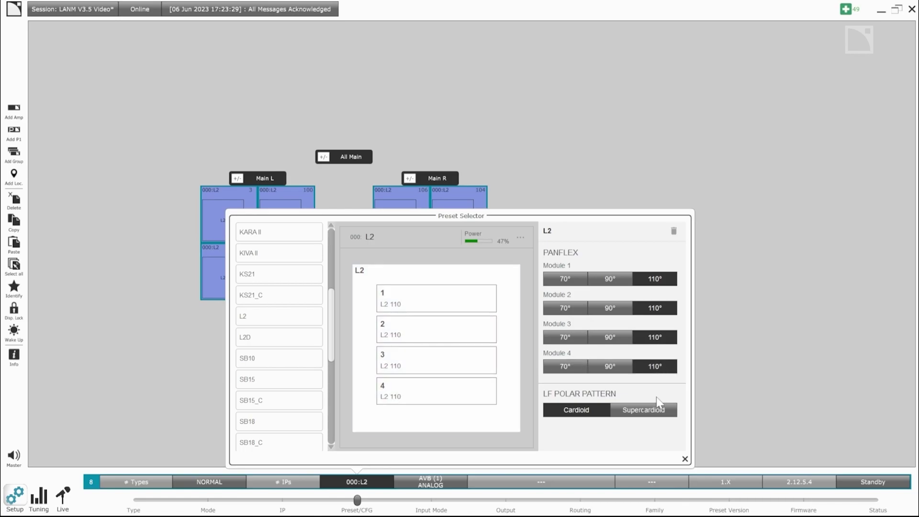
left_click(656, 411)
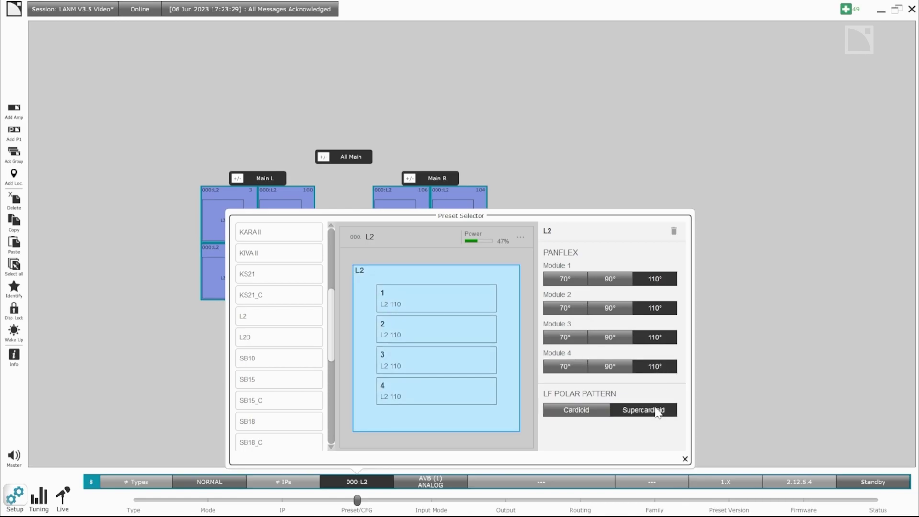
left_click(586, 410)
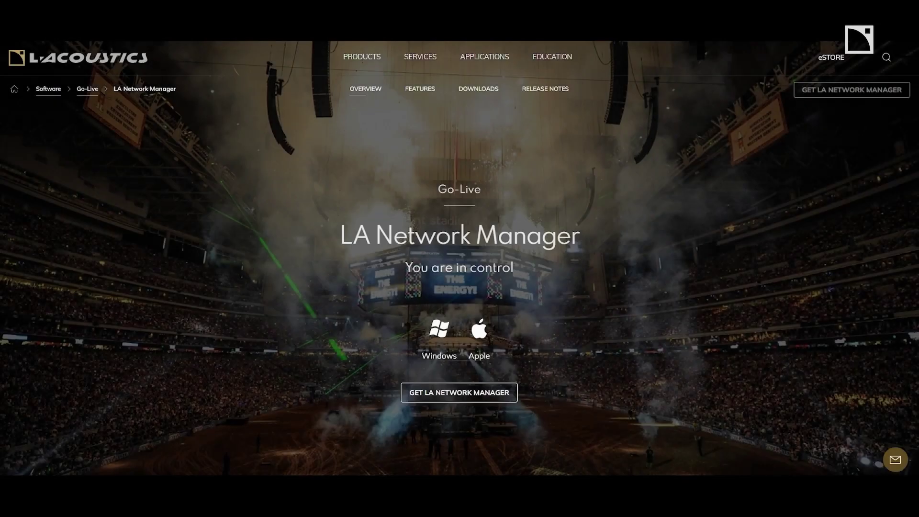